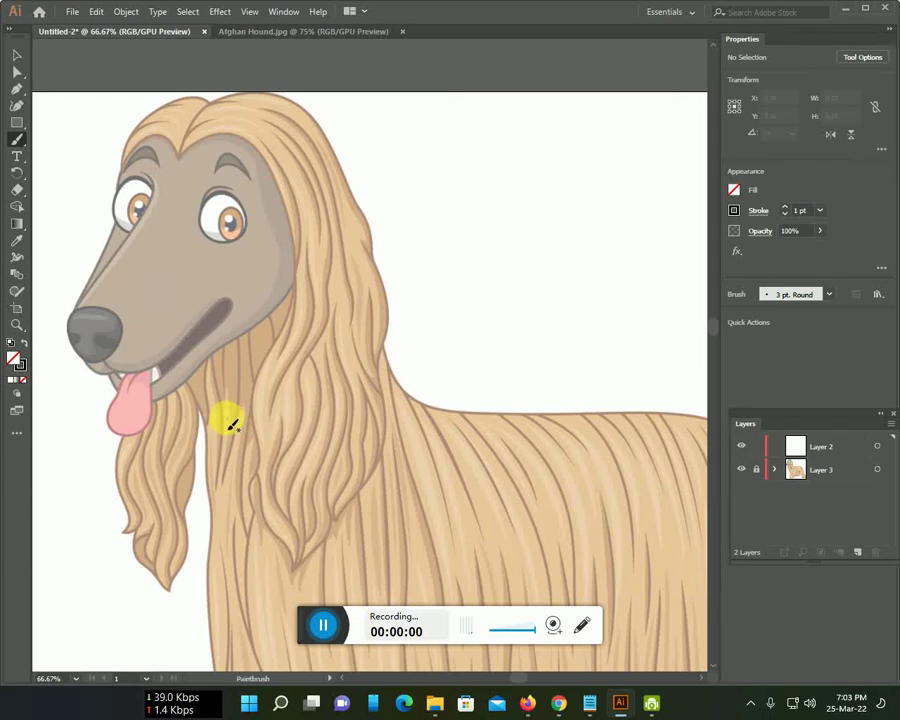
Step: Brush black lines along the face's right edge, around the tongue, and the upper mouth line
{"action": "left_click_drag", "start_coordinate": [229, 423], "coordinate": [295, 434]}
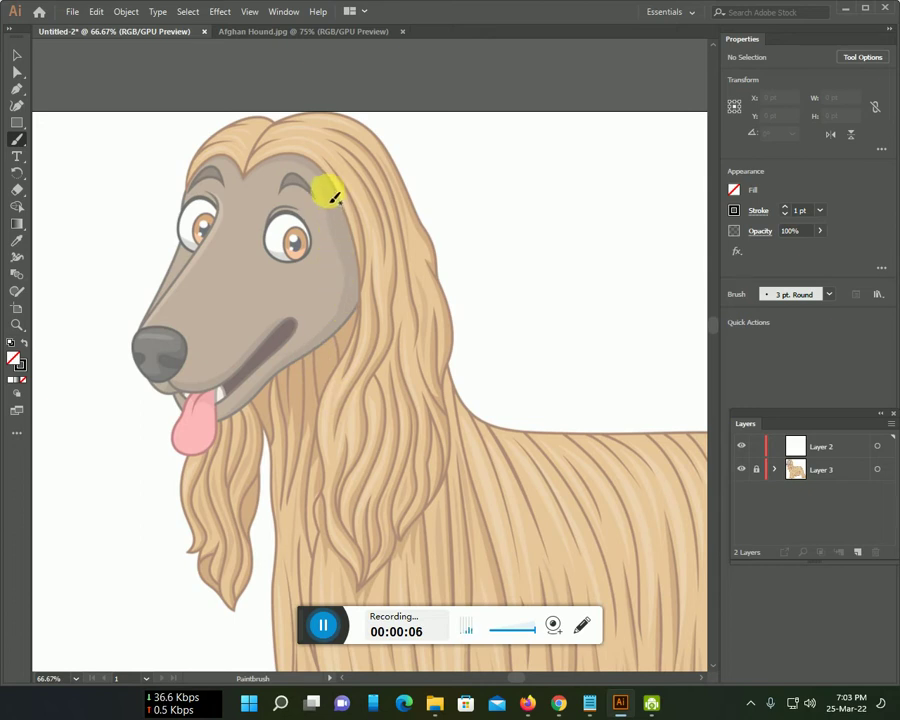
{"action": "mouse_move", "coordinate": [338, 194]}
{"action": "left_mouse_down"}
{"action": "mouse_move", "coordinate": [354, 318]}
{"action": "mouse_move", "coordinate": [219, 425]}
{"action": "mouse_move", "coordinate": [197, 462]}
{"action": "left_mouse_up"}
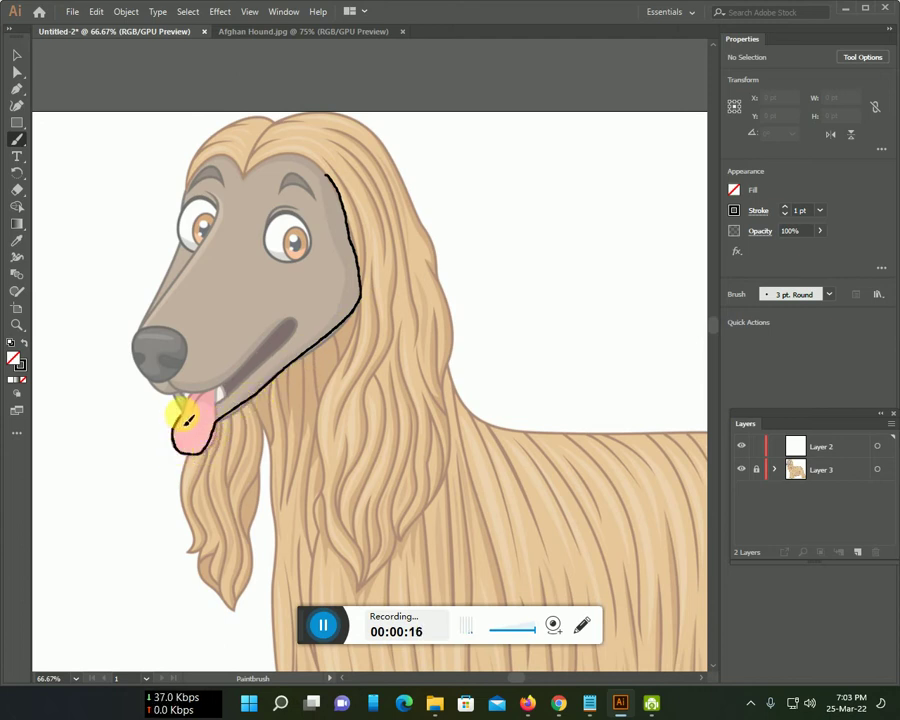
{"action": "left_click_drag", "start_coordinate": [196, 402], "coordinate": [219, 401]}
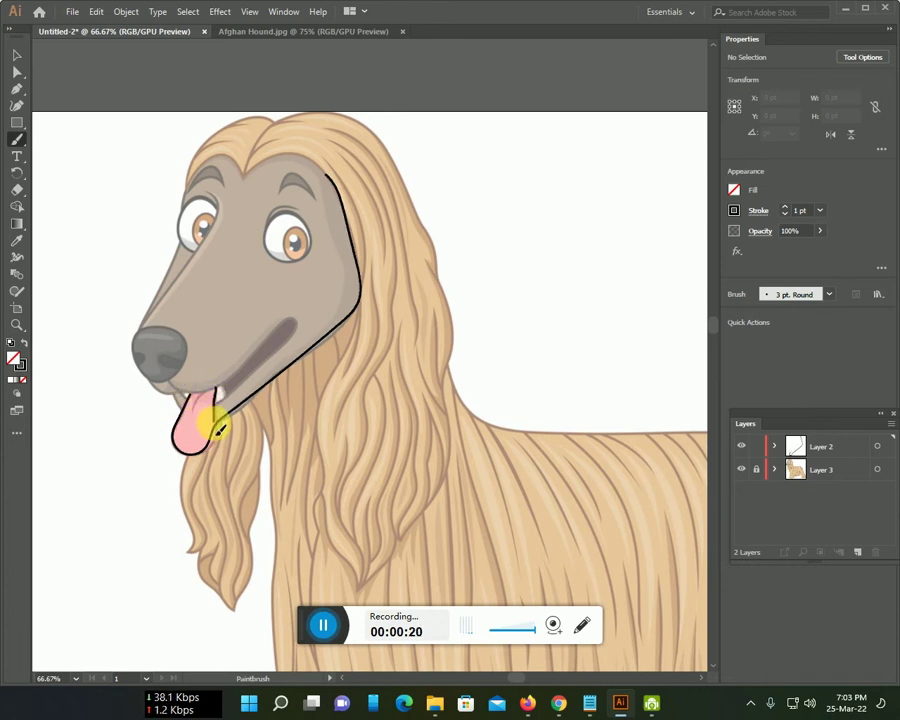
{"action": "mouse_move", "coordinate": [236, 380]}
{"action": "left_mouse_down"}
{"action": "mouse_move", "coordinate": [250, 348]}
{"action": "mouse_move", "coordinate": [280, 334]}
{"action": "mouse_move", "coordinate": [225, 400]}
{"action": "left_mouse_up"}
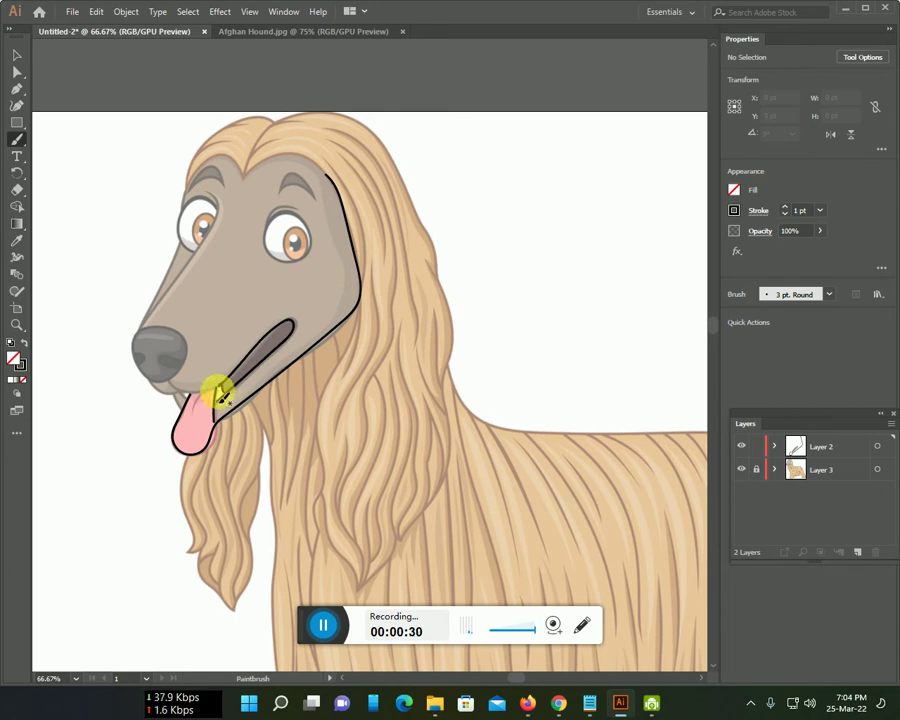
Step: Close the open-mouth outline, then brush the muzzle edge and the top of the nose
{"action": "left_click_drag", "start_coordinate": [218, 393], "coordinate": [172, 386]}
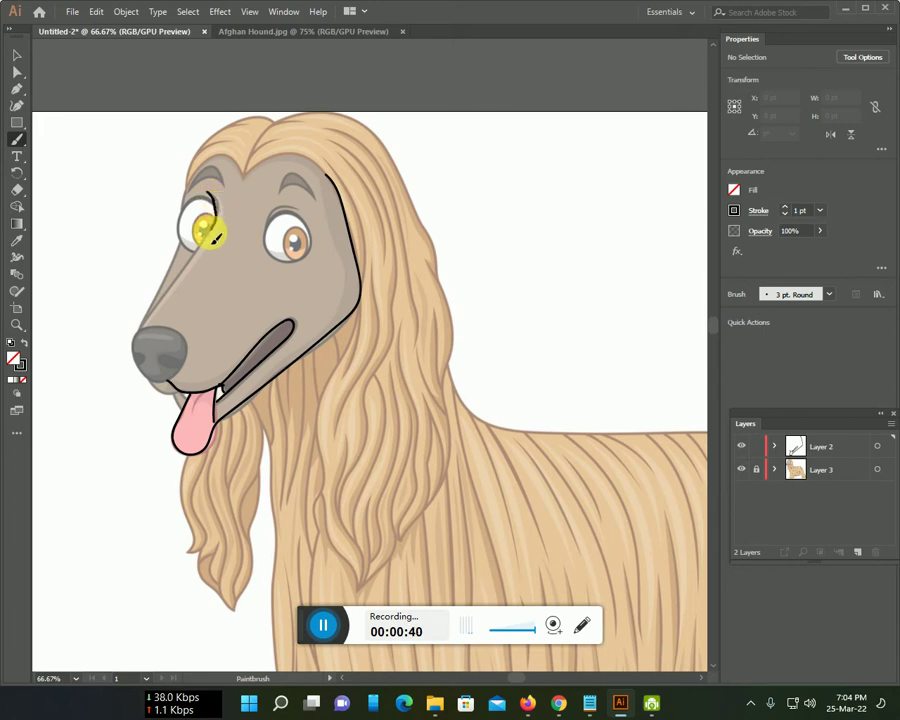
{"action": "left_click_drag", "start_coordinate": [203, 245], "coordinate": [142, 336]}
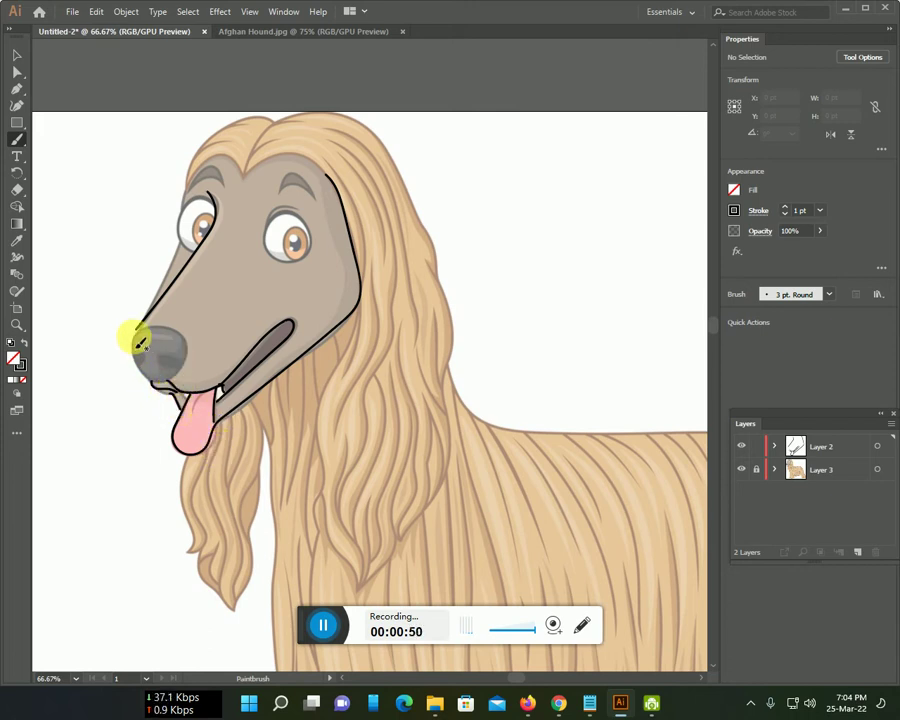
{"action": "mouse_move", "coordinate": [134, 333]}
{"action": "left_mouse_down"}
{"action": "mouse_move", "coordinate": [177, 330]}
{"action": "mouse_move", "coordinate": [193, 358]}
{"action": "left_mouse_up"}
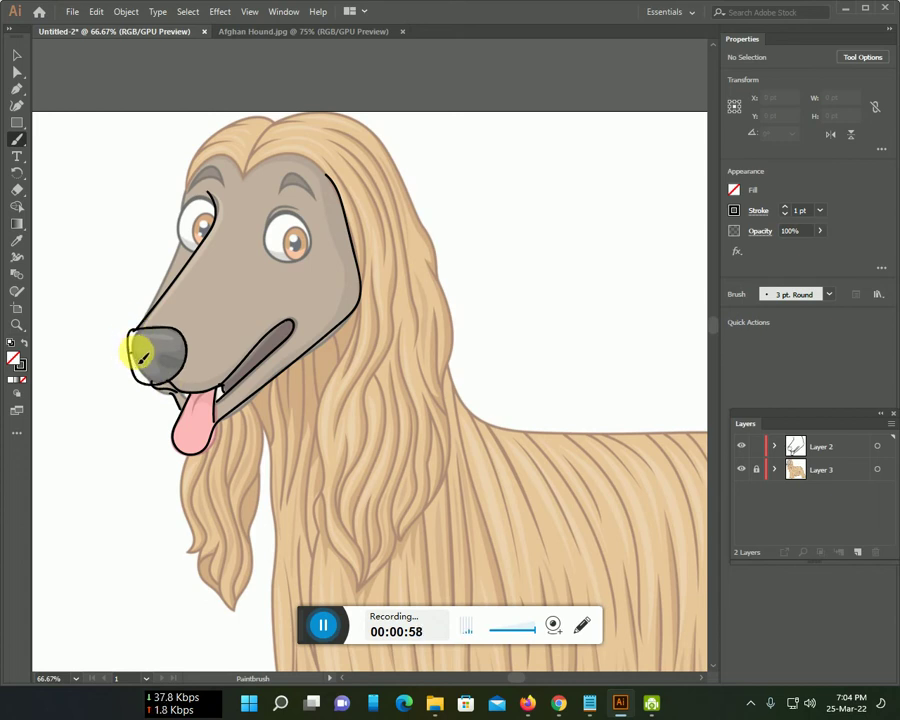
Step: Outline the nose's lower-left part and the left eye, plus a line over the head
{"action": "mouse_move", "coordinate": [135, 370]}
{"action": "left_mouse_down"}
{"action": "mouse_move", "coordinate": [162, 362]}
{"action": "mouse_move", "coordinate": [177, 370]}
{"action": "left_mouse_up"}
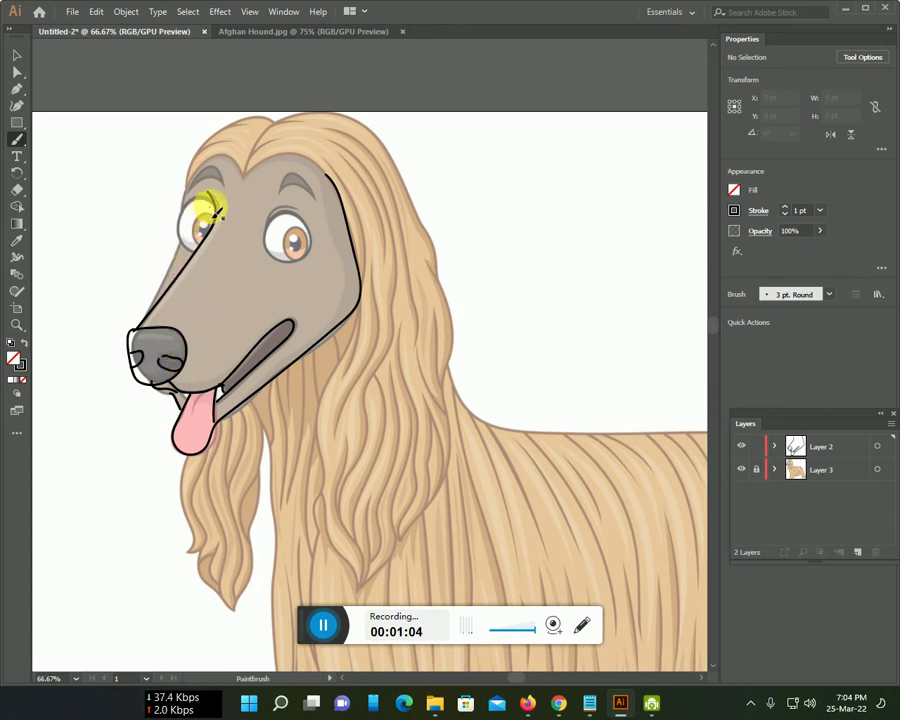
{"action": "left_click_drag", "start_coordinate": [196, 206], "coordinate": [178, 234]}
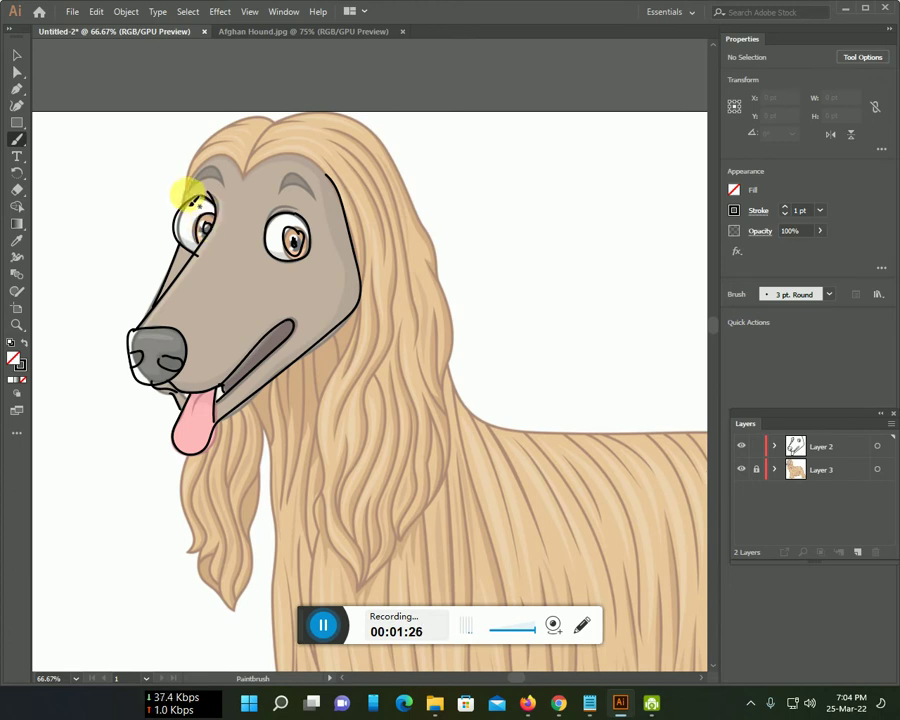
{"action": "mouse_move", "coordinate": [188, 210]}
{"action": "left_mouse_down"}
{"action": "mouse_move", "coordinate": [256, 122]}
{"action": "mouse_move", "coordinate": [361, 131]}
{"action": "mouse_move", "coordinate": [416, 191]}
{"action": "mouse_move", "coordinate": [448, 275]}
{"action": "left_mouse_up"}
Step: Brush the hair-parting curve and the head's top edge toward the left
{"action": "left_click_drag", "start_coordinate": [270, 122], "coordinate": [245, 176]}
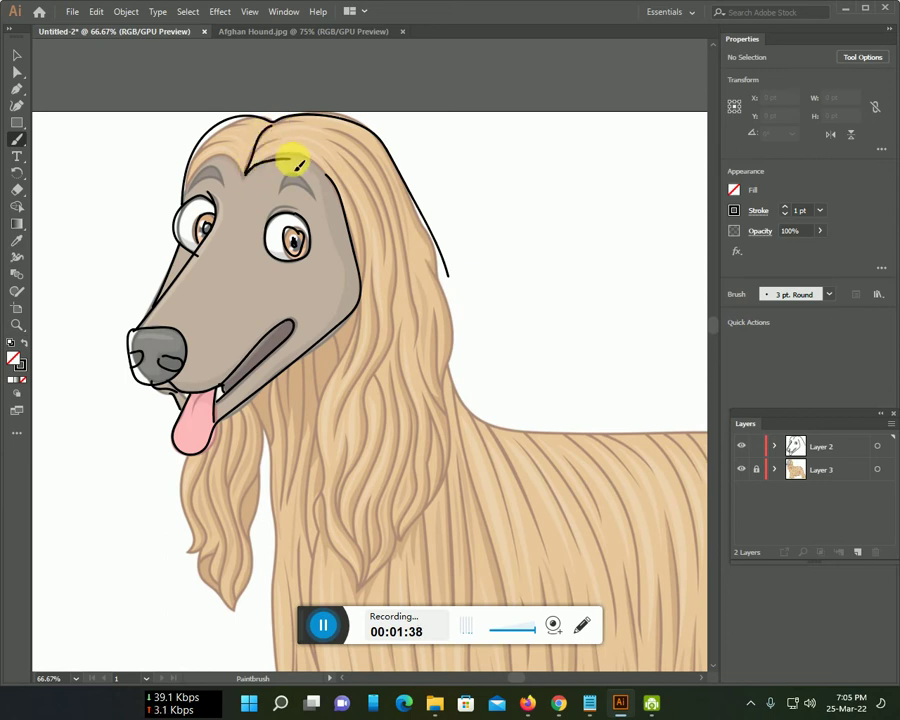
{"action": "mouse_move", "coordinate": [250, 178]}
{"action": "left_mouse_down"}
{"action": "mouse_move", "coordinate": [225, 165]}
{"action": "mouse_move", "coordinate": [186, 167]}
{"action": "left_mouse_up"}
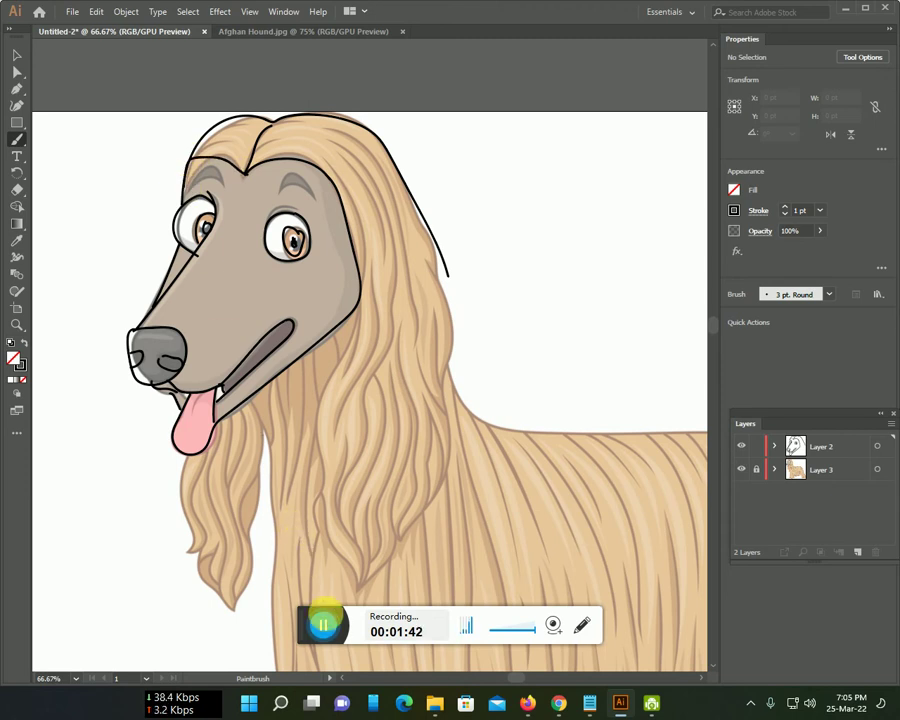
Step: Outline the ear hair's left edge below the tongue and its right edge downward
{"action": "scroll", "coordinate": [280, 620], "scroll_direction": "down", "scroll_amount": 1}
{"action": "scroll", "coordinate": [280, 620], "scroll_direction": "right", "scroll_amount": 1}
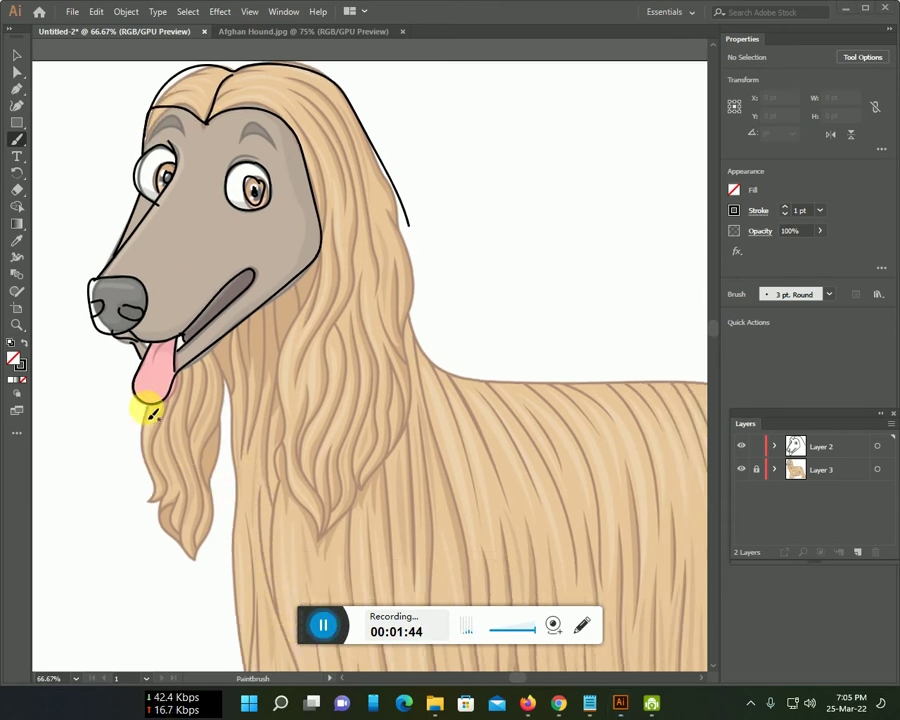
{"action": "mouse_move", "coordinate": [148, 420]}
{"action": "left_mouse_down"}
{"action": "mouse_move", "coordinate": [153, 505]}
{"action": "mouse_move", "coordinate": [192, 560]}
{"action": "mouse_move", "coordinate": [216, 516]}
{"action": "mouse_move", "coordinate": [215, 428]}
{"action": "mouse_move", "coordinate": [227, 398]}
{"action": "mouse_move", "coordinate": [254, 666]}
{"action": "left_mouse_up"}
{"action": "mouse_move", "coordinate": [415, 228]}
{"action": "left_mouse_down"}
{"action": "mouse_move", "coordinate": [412, 327]}
{"action": "mouse_move", "coordinate": [436, 364]}
{"action": "mouse_move", "coordinate": [530, 388]}
{"action": "mouse_move", "coordinate": [690, 388]}
{"action": "left_mouse_up"}
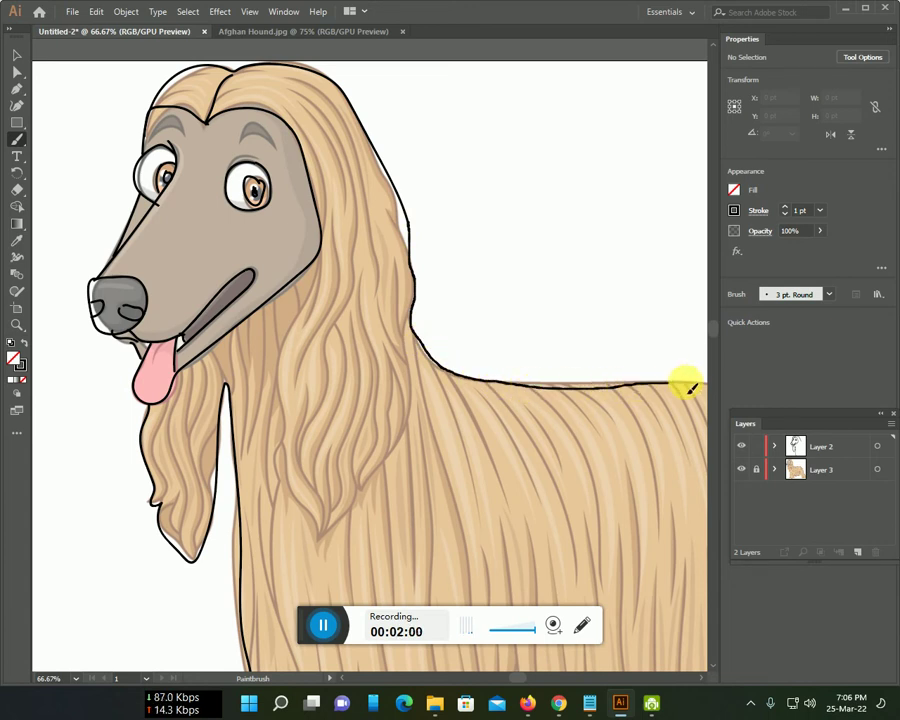
Step: Trace the hound's back and down its rear hair
{"action": "mouse_move", "coordinate": [502, 518]}
{"action": "left_mouse_down"}
{"action": "mouse_move", "coordinate": [446, 458]}
{"action": "mouse_move", "coordinate": [198, 300]}
{"action": "mouse_move", "coordinate": [123, 285]}
{"action": "left_mouse_up"}
{"action": "mouse_move", "coordinate": [348, 137]}
{"action": "left_mouse_down"}
{"action": "mouse_move", "coordinate": [402, 147]}
{"action": "mouse_move", "coordinate": [486, 233]}
{"action": "mouse_move", "coordinate": [617, 607]}
{"action": "mouse_move", "coordinate": [622, 678]}
{"action": "mouse_move", "coordinate": [597, 671]}
{"action": "left_mouse_up"}
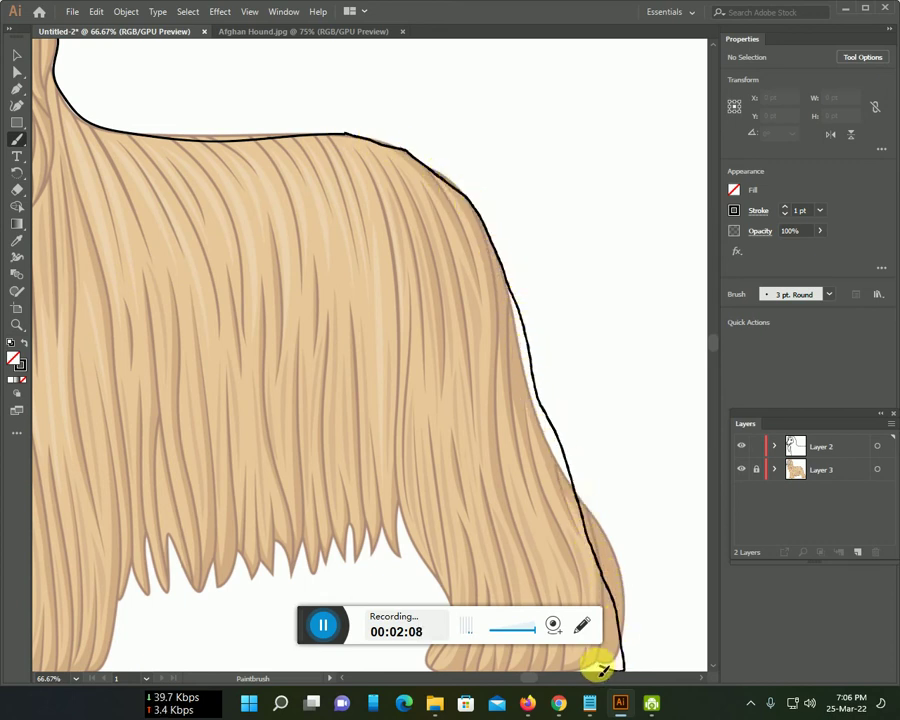
{"action": "scroll", "coordinate": [566, 538], "scroll_direction": "down", "scroll_amount": 3}
Step: Trace the rear foot's base, the rear leg's inner edge, and the jagged belly fringe
{"action": "left_click_drag", "start_coordinate": [424, 487], "coordinate": [590, 484]}
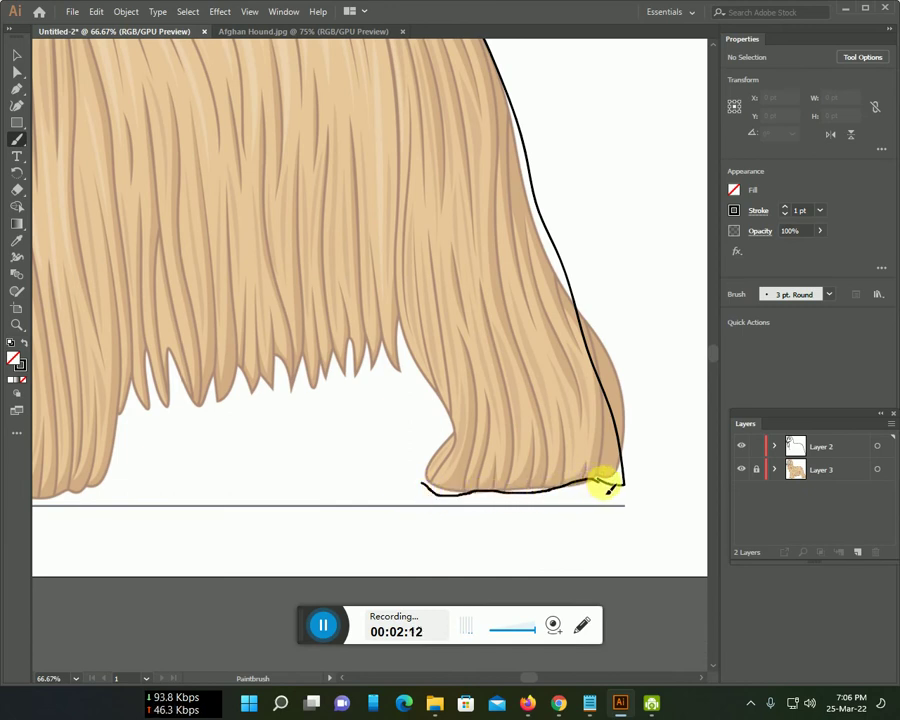
{"action": "mouse_move", "coordinate": [400, 321]}
{"action": "left_mouse_down"}
{"action": "mouse_move", "coordinate": [458, 428]}
{"action": "mouse_move", "coordinate": [430, 456]}
{"action": "mouse_move", "coordinate": [426, 486]}
{"action": "left_mouse_up"}
{"action": "mouse_move", "coordinate": [396, 322]}
{"action": "left_mouse_down"}
{"action": "mouse_move", "coordinate": [402, 372]}
{"action": "mouse_move", "coordinate": [384, 346]}
{"action": "mouse_move", "coordinate": [376, 362]}
{"action": "mouse_move", "coordinate": [367, 352]}
{"action": "mouse_move", "coordinate": [363, 373]}
{"action": "mouse_move", "coordinate": [353, 345]}
{"action": "mouse_move", "coordinate": [357, 371]}
{"action": "mouse_move", "coordinate": [325, 364]}
{"action": "mouse_move", "coordinate": [322, 397]}
{"action": "mouse_move", "coordinate": [301, 357]}
{"action": "mouse_move", "coordinate": [297, 381]}
{"action": "mouse_move", "coordinate": [289, 361]}
{"action": "mouse_move", "coordinate": [281, 376]}
{"action": "mouse_move", "coordinate": [263, 378]}
{"action": "mouse_move", "coordinate": [260, 397]}
{"action": "mouse_move", "coordinate": [242, 367]}
{"action": "mouse_move", "coordinate": [231, 402]}
{"action": "mouse_move", "coordinate": [215, 376]}
{"action": "mouse_move", "coordinate": [203, 402]}
{"action": "mouse_move", "coordinate": [172, 366]}
{"action": "mouse_move", "coordinate": [174, 402]}
{"action": "mouse_move", "coordinate": [144, 400]}
{"action": "mouse_move", "coordinate": [126, 374]}
{"action": "mouse_move", "coordinate": [110, 478]}
{"action": "mouse_move", "coordinate": [68, 486]}
{"action": "left_mouse_up"}
{"action": "left_click_drag", "start_coordinate": [166, 422], "coordinate": [382, 366]}
Step: Outline both hair edges of the front leg
{"action": "mouse_move", "coordinate": [290, 314]}
{"action": "left_mouse_down"}
{"action": "mouse_move", "coordinate": [284, 426]}
{"action": "mouse_move", "coordinate": [296, 437]}
{"action": "mouse_move", "coordinate": [381, 426]}
{"action": "left_mouse_up"}
{"action": "mouse_move", "coordinate": [287, 315]}
{"action": "left_mouse_down"}
{"action": "mouse_move", "coordinate": [275, 327]}
{"action": "mouse_move", "coordinate": [257, 418]}
{"action": "mouse_move", "coordinate": [196, 412]}
{"action": "mouse_move", "coordinate": [218, 204]}
{"action": "left_mouse_up"}
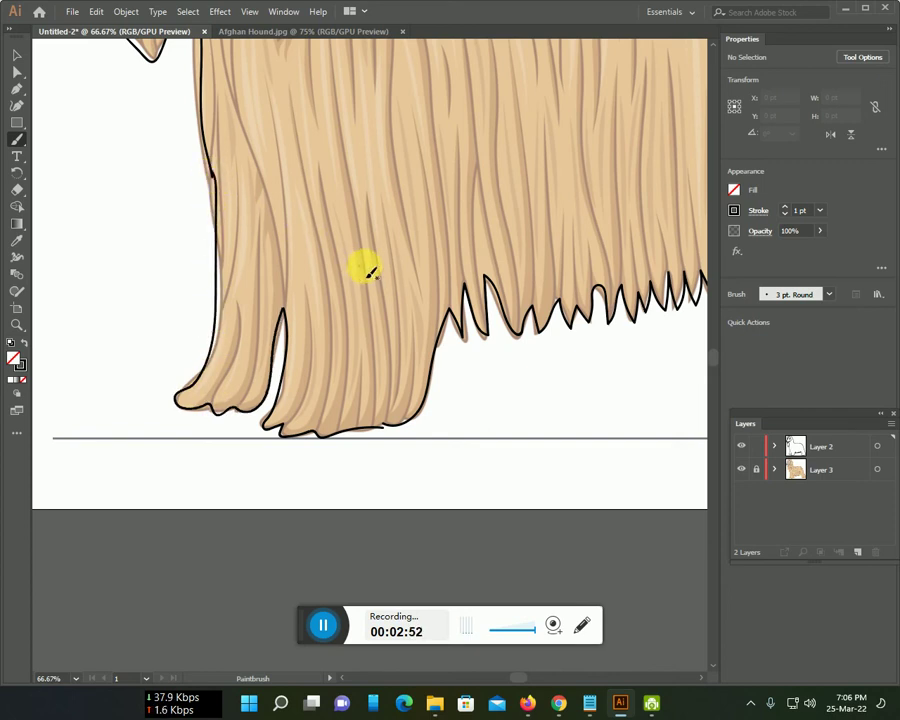
{"action": "scroll", "coordinate": [395, 270], "scroll_direction": "down", "scroll_amount": 2, "text": "alt"}
Step: Draw several long hair strands through the head and down the neck
{"action": "left_click_drag", "start_coordinate": [422, 244], "coordinate": [384, 292]}
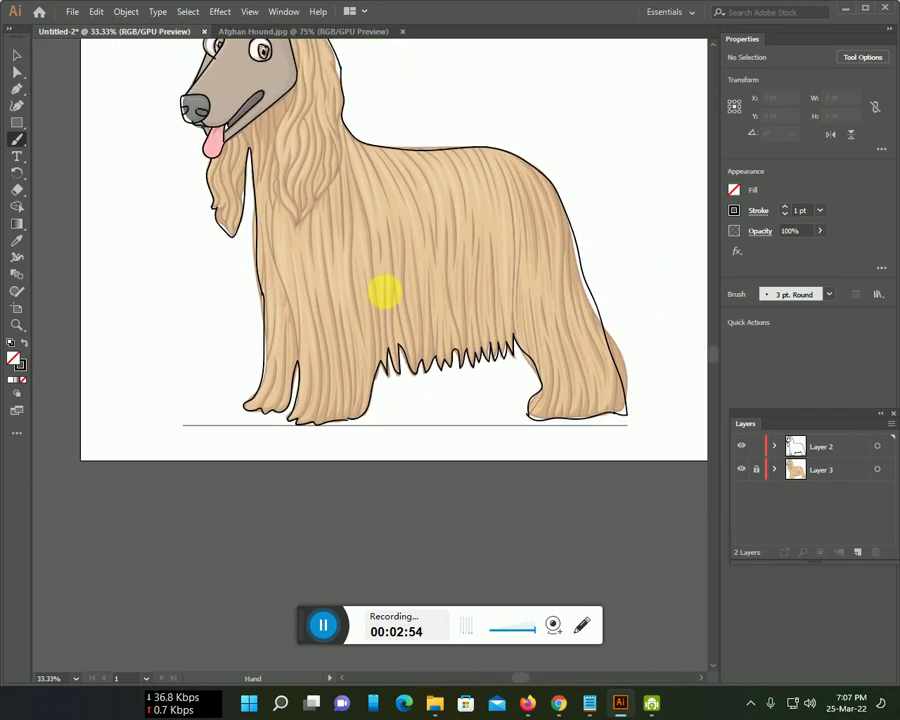
{"action": "scroll", "coordinate": [330, 200], "scroll_direction": "up", "scroll_amount": 2}
{"action": "scroll", "coordinate": [305, 200], "scroll_direction": "up", "scroll_amount": 2}
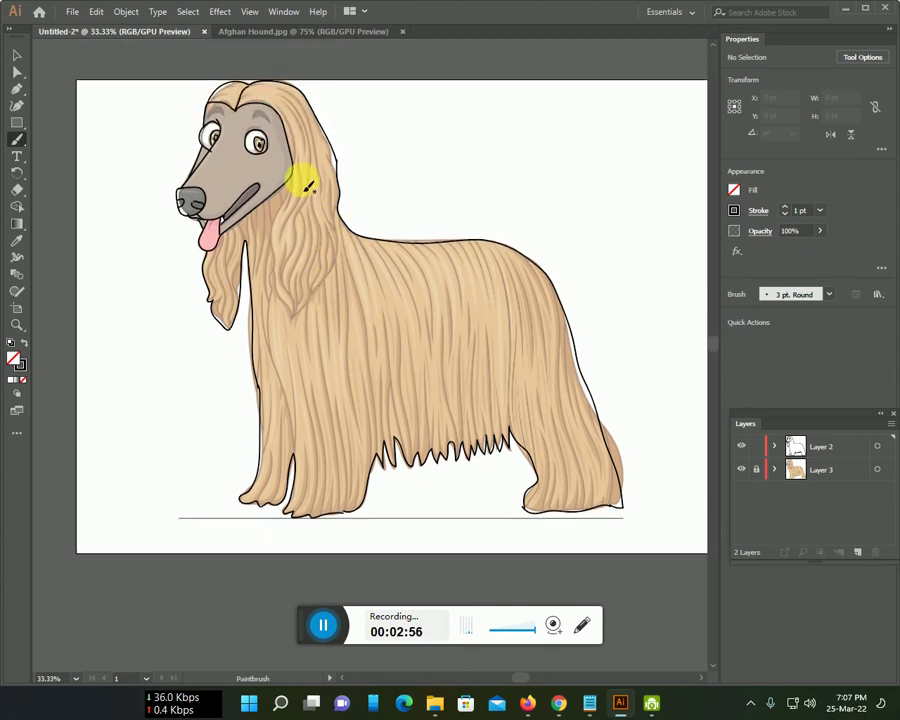
{"action": "left_click_drag", "start_coordinate": [292, 175], "coordinate": [293, 298]}
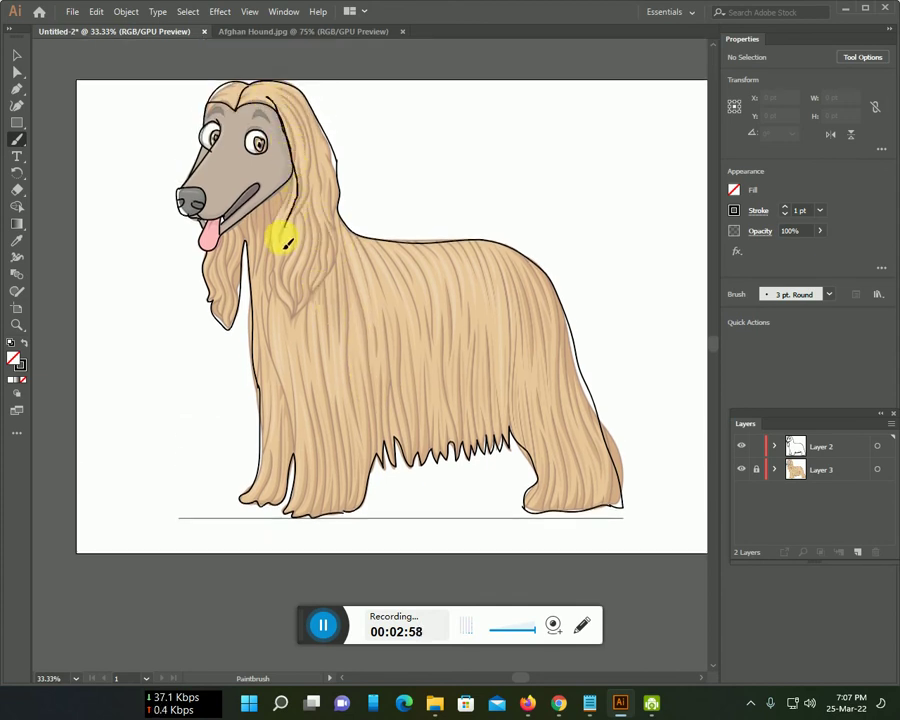
{"action": "left_click_drag", "start_coordinate": [291, 105], "coordinate": [300, 292]}
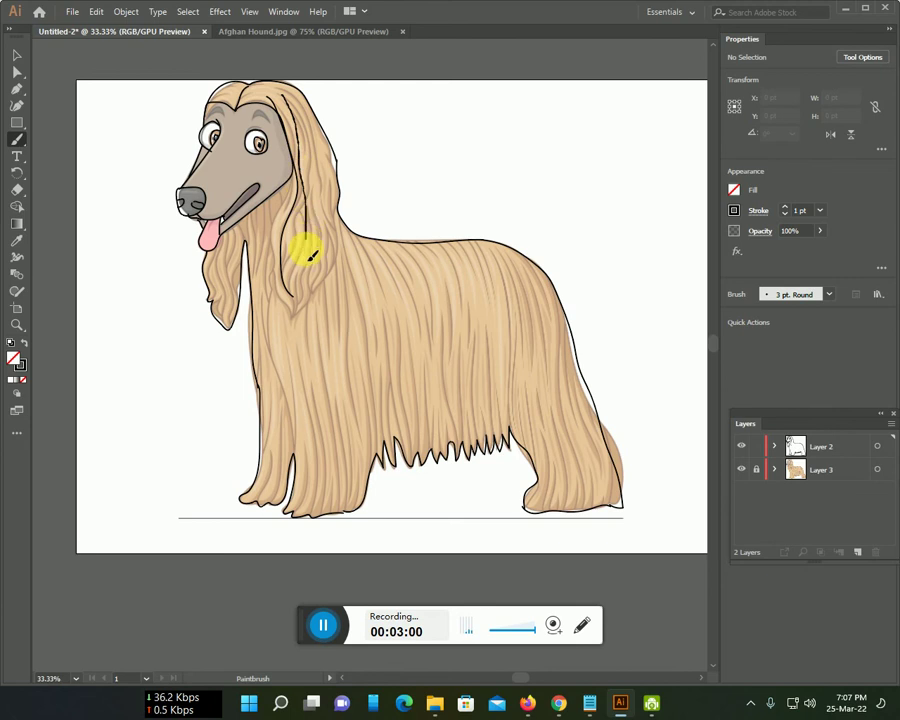
{"action": "left_click_drag", "start_coordinate": [291, 100], "coordinate": [313, 221]}
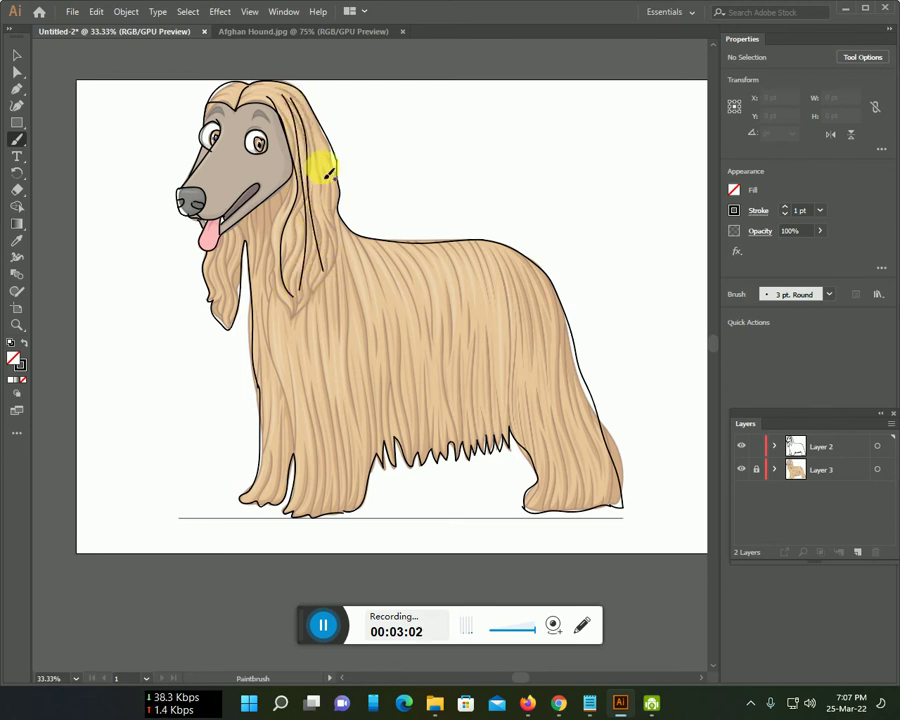
{"action": "left_click_drag", "start_coordinate": [311, 137], "coordinate": [327, 222]}
{"action": "left_click_drag", "start_coordinate": [294, 105], "coordinate": [296, 300]}
{"action": "left_click_drag", "start_coordinate": [298, 222], "coordinate": [294, 267]}
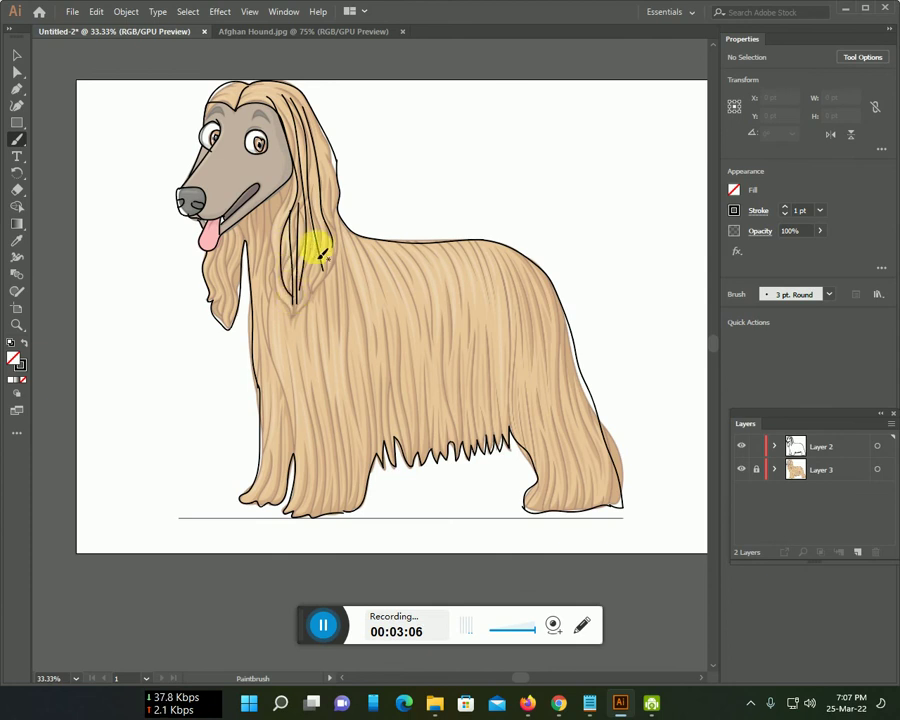
Step: Add vertical hair strands across the back, body and rear down to the hind leg
{"action": "left_click_drag", "start_coordinate": [366, 244], "coordinate": [396, 418]}
{"action": "left_click_drag", "start_coordinate": [388, 263], "coordinate": [411, 410]}
{"action": "left_click_drag", "start_coordinate": [424, 260], "coordinate": [444, 398]}
{"action": "left_click_drag", "start_coordinate": [459, 278], "coordinate": [466, 376]}
{"action": "left_click_drag", "start_coordinate": [476, 252], "coordinate": [481, 418]}
{"action": "left_click_drag", "start_coordinate": [487, 250], "coordinate": [512, 408]}
{"action": "left_click_drag", "start_coordinate": [522, 268], "coordinate": [537, 405]}
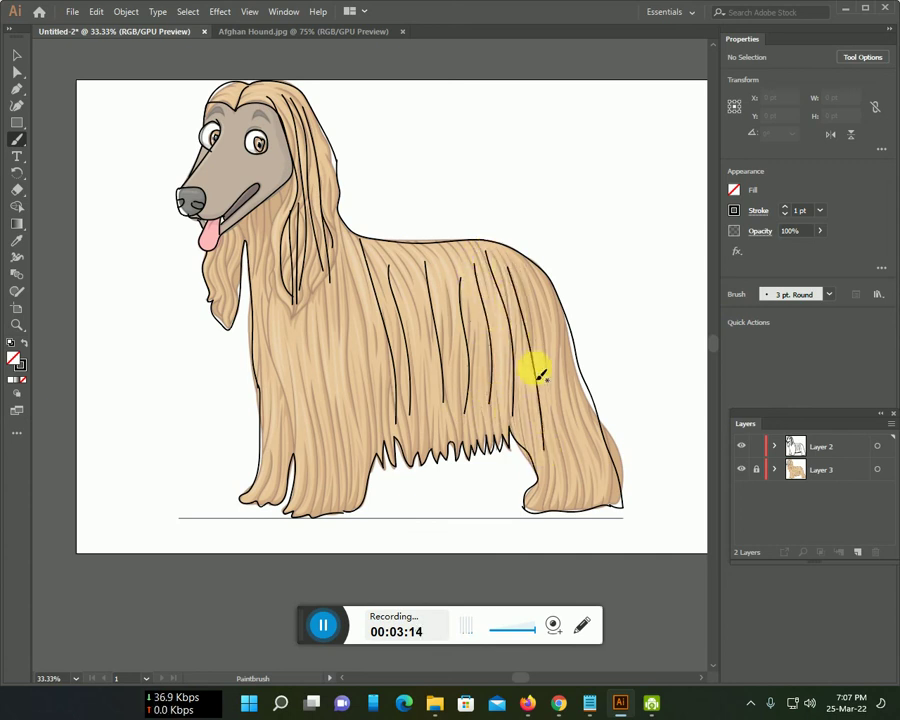
{"action": "left_click_drag", "start_coordinate": [532, 280], "coordinate": [551, 443]}
{"action": "left_click_drag", "start_coordinate": [550, 313], "coordinate": [546, 494]}
{"action": "left_click_drag", "start_coordinate": [561, 321], "coordinate": [564, 485]}
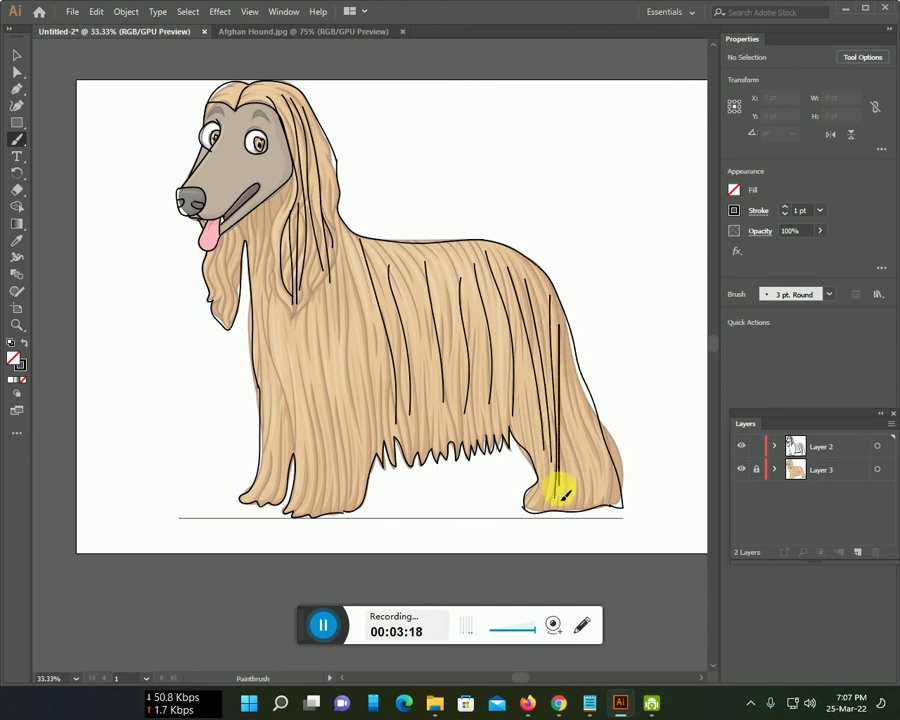
{"action": "left_click_drag", "start_coordinate": [583, 437], "coordinate": [605, 490]}
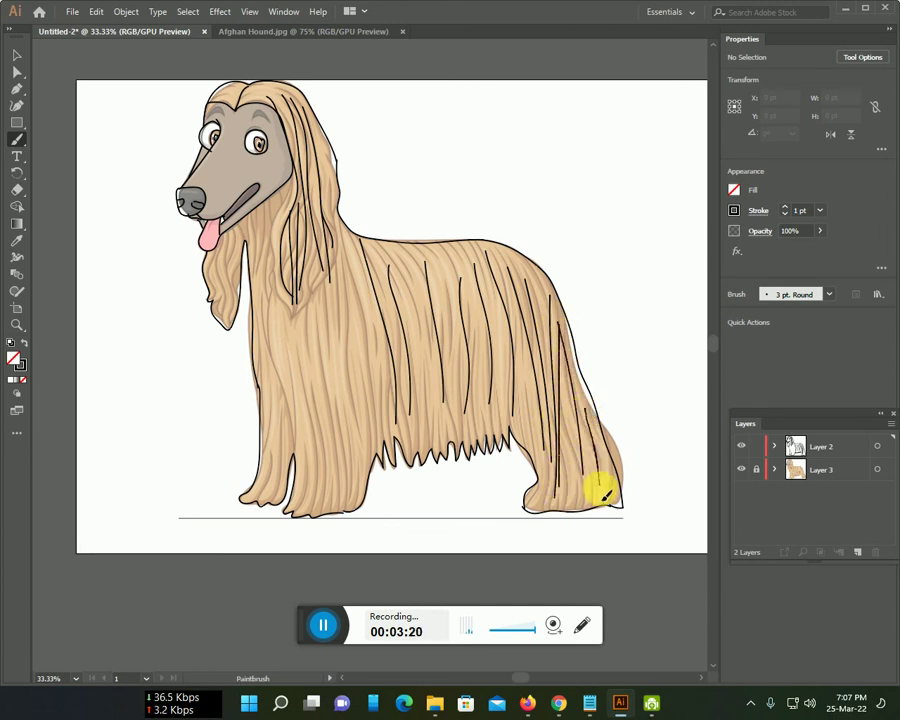
Step: Add strands on the neck, chest, front leg and mid-body, then hide the reference photo layer
{"action": "left_click_drag", "start_coordinate": [258, 250], "coordinate": [280, 208]}
{"action": "mouse_move", "coordinate": [296, 300]}
{"action": "left_mouse_down"}
{"action": "mouse_move", "coordinate": [287, 226]}
{"action": "mouse_move", "coordinate": [260, 284]}
{"action": "left_mouse_up"}
{"action": "mouse_move", "coordinate": [236, 236]}
{"action": "left_mouse_down"}
{"action": "mouse_move", "coordinate": [230, 292]}
{"action": "mouse_move", "coordinate": [217, 311]}
{"action": "mouse_move", "coordinate": [278, 400]}
{"action": "mouse_move", "coordinate": [261, 476]}
{"action": "left_mouse_up"}
{"action": "left_click_drag", "start_coordinate": [291, 370], "coordinate": [295, 410]}
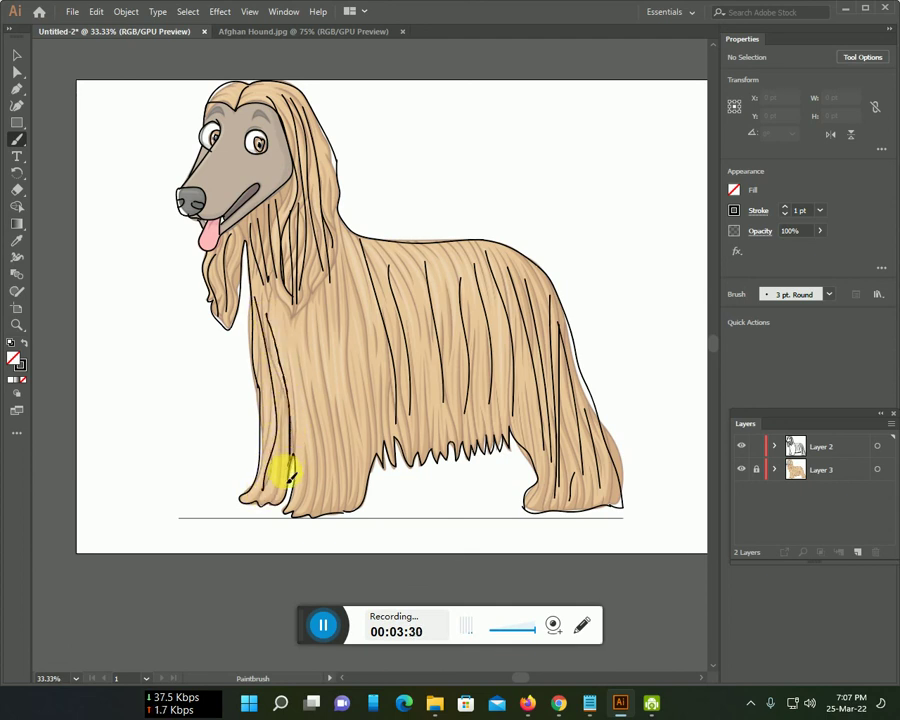
{"action": "left_click_drag", "start_coordinate": [287, 287], "coordinate": [302, 424]}
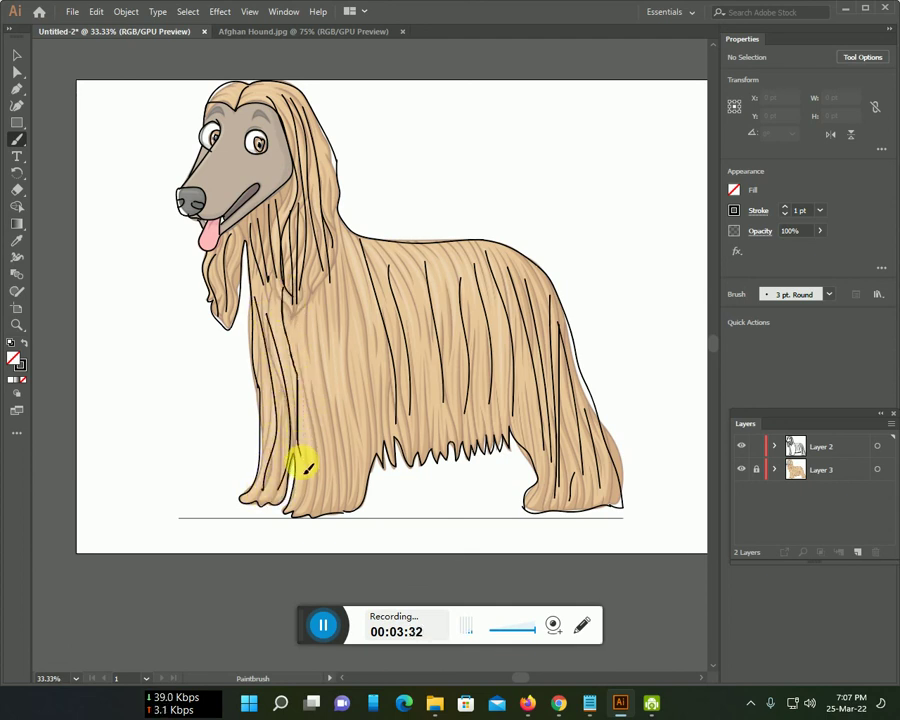
{"action": "left_click_drag", "start_coordinate": [327, 348], "coordinate": [348, 456]}
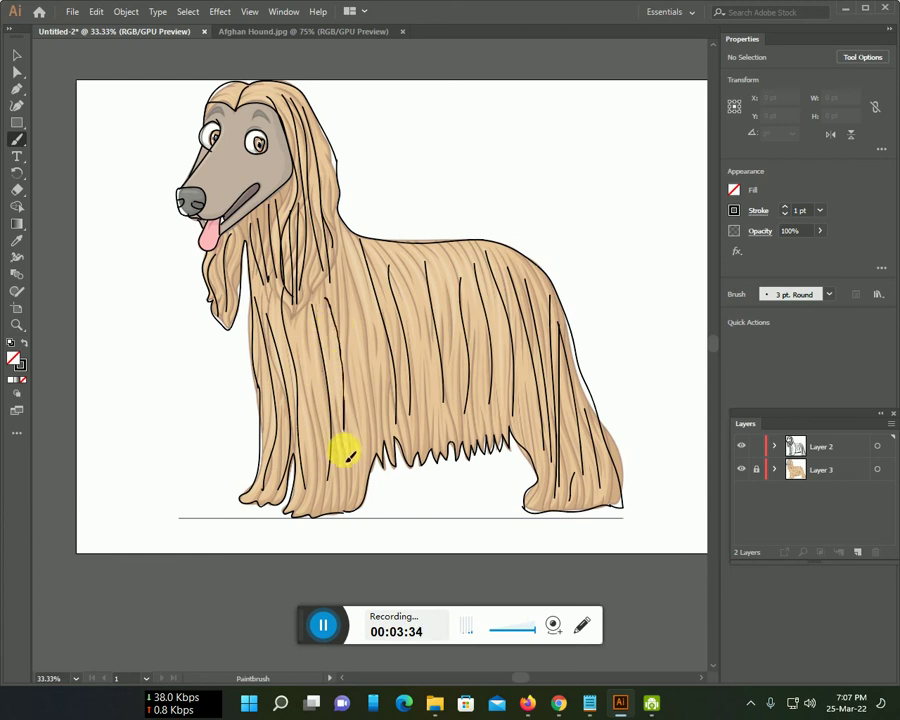
{"action": "left_click_drag", "start_coordinate": [342, 281], "coordinate": [376, 426]}
{"action": "left_click_drag", "start_coordinate": [356, 285], "coordinate": [354, 407]}
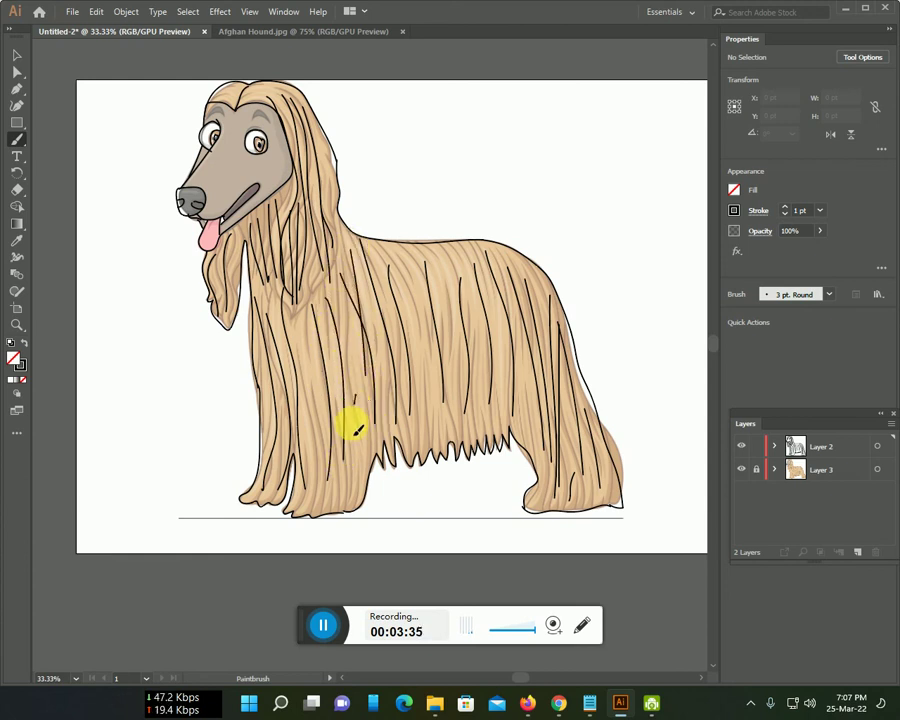
{"action": "mouse_move", "coordinate": [318, 368]}
{"action": "left_mouse_down"}
{"action": "mouse_move", "coordinate": [315, 468]}
{"action": "mouse_move", "coordinate": [328, 476]}
{"action": "left_mouse_up"}
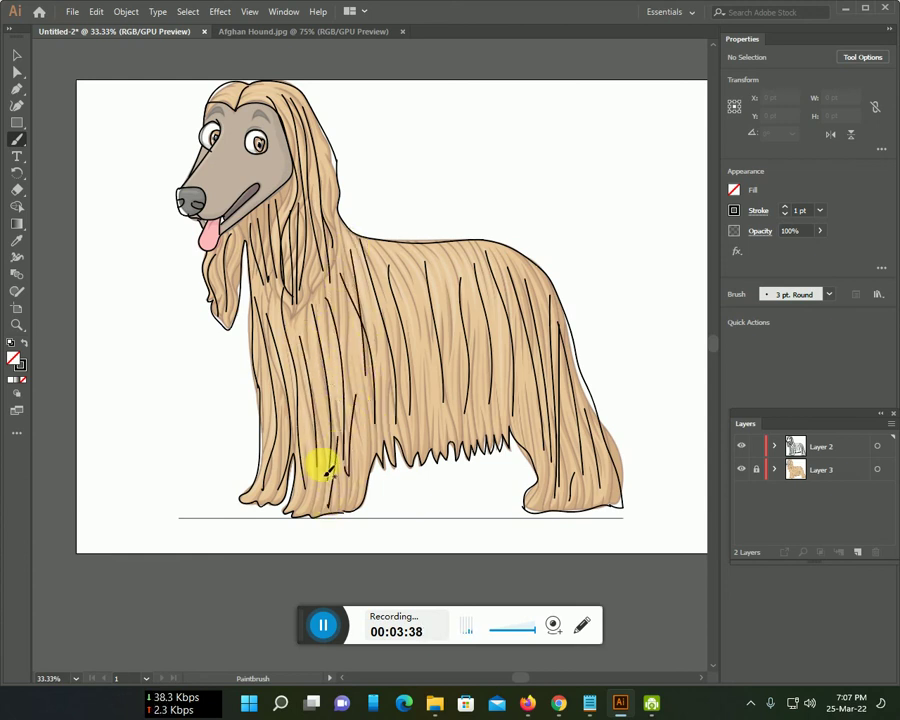
{"action": "left_click_drag", "start_coordinate": [432, 317], "coordinate": [464, 416]}
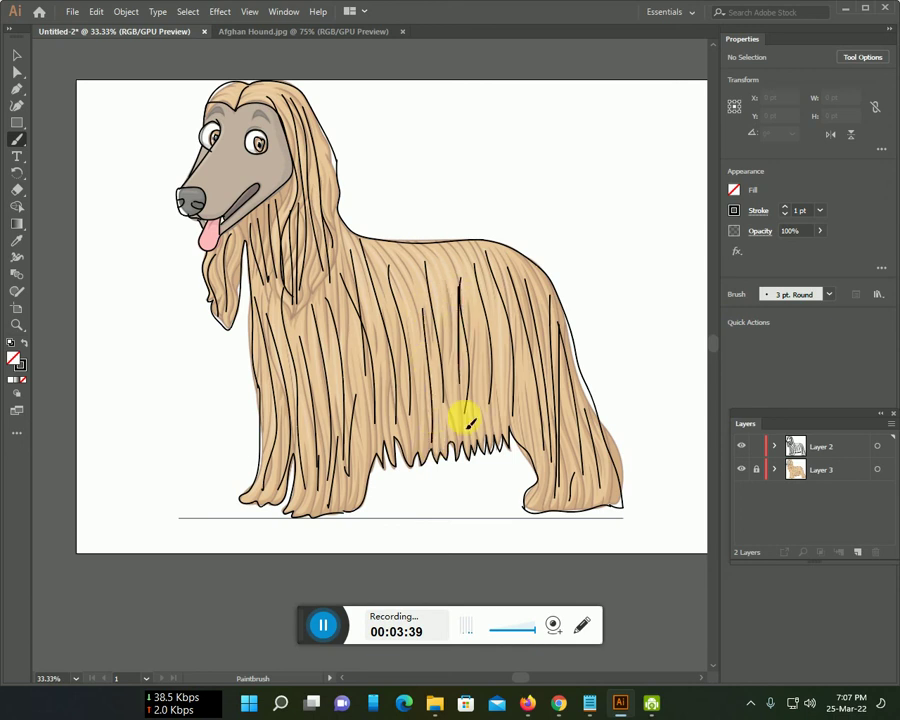
{"action": "left_click_drag", "start_coordinate": [472, 263], "coordinate": [432, 344]}
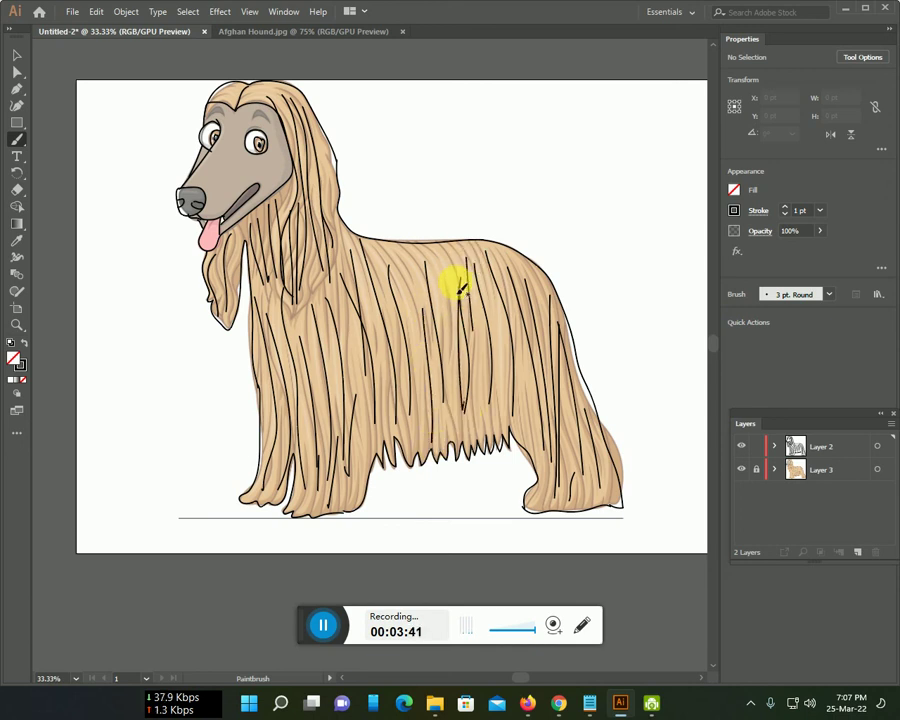
{"action": "left_click", "coordinate": [741, 470]}
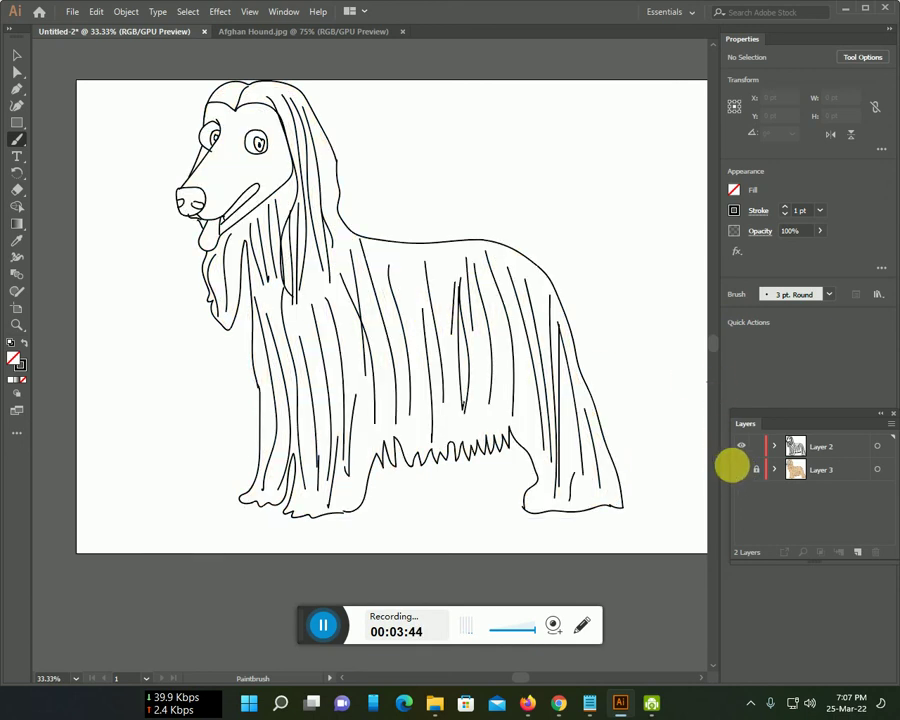